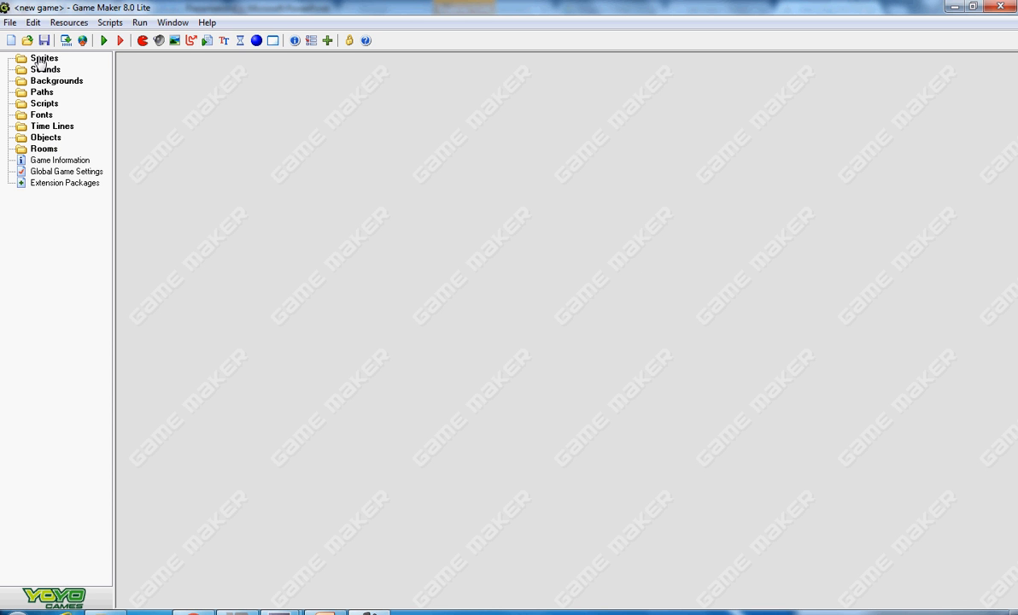
Create a new sprite and name it "pacman facing right".
{"action": "left_click", "coordinate": [73, 23]}
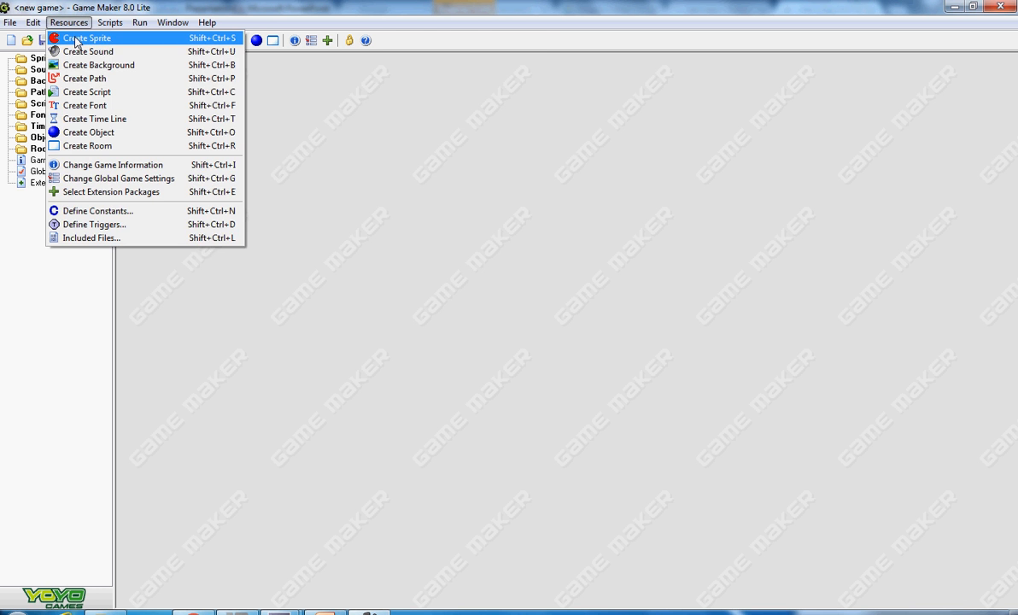
{"action": "left_click", "coordinate": [75, 39]}
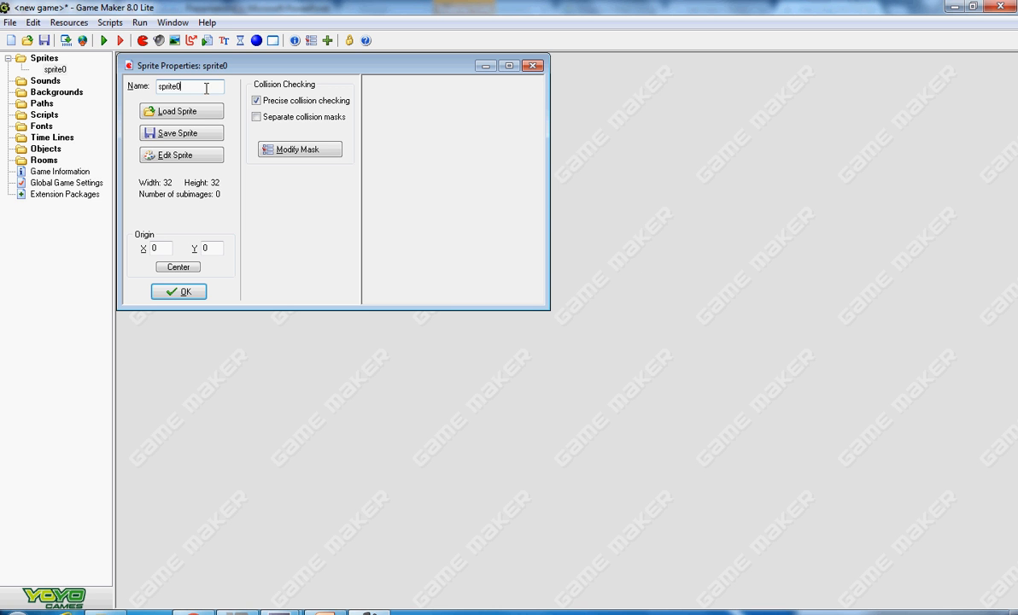
{"action": "left_click_drag", "start_coordinate": [205, 88], "coordinate": [101, 85]}
{"action": "type", "text": "pacman"}
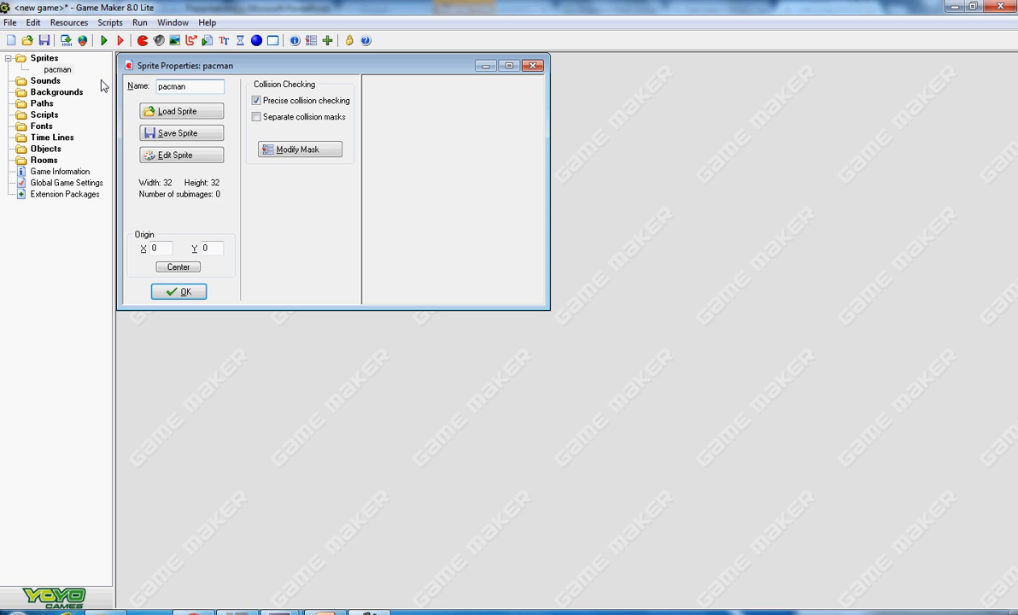
{"action": "type", "text": " facing right"}
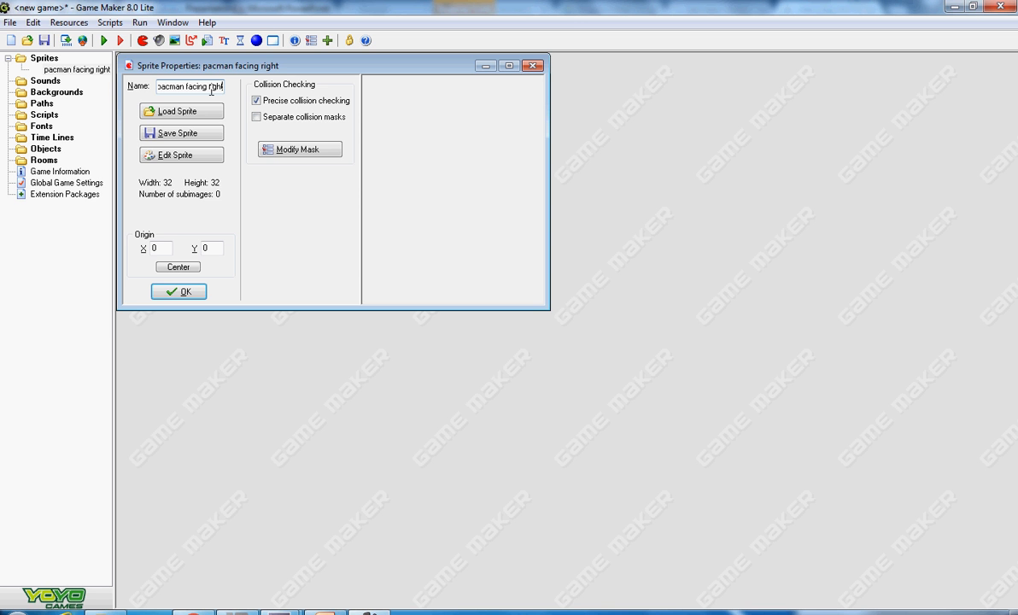
Load the Pacman image from the Resources folder into the pacman facing right sprite and accept the sprite's properties.
{"action": "left_click", "coordinate": [183, 113]}
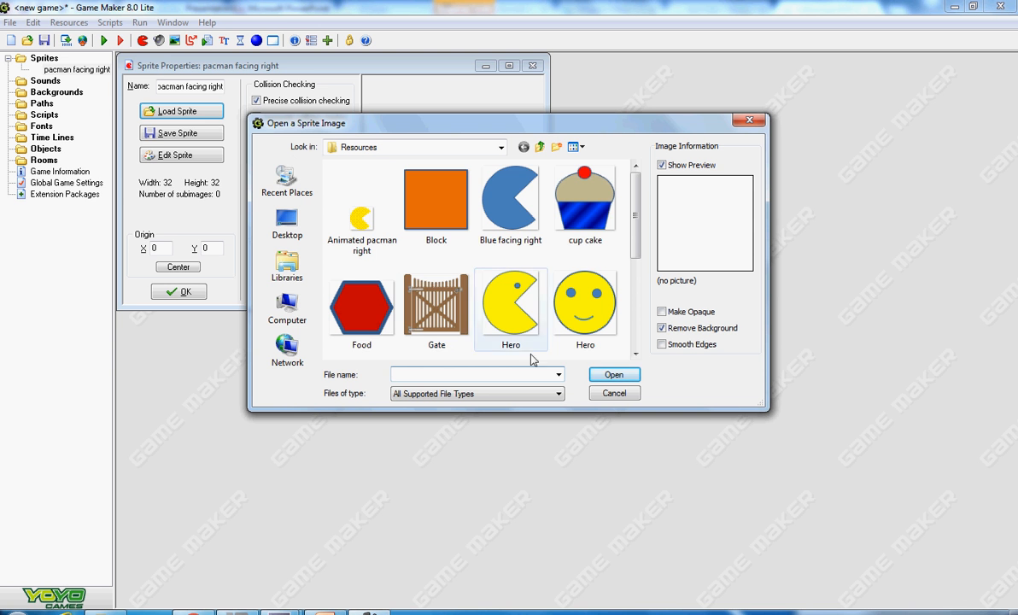
{"action": "scroll", "coordinate": [621, 325], "scroll_direction": "down", "scroll_amount": 3}
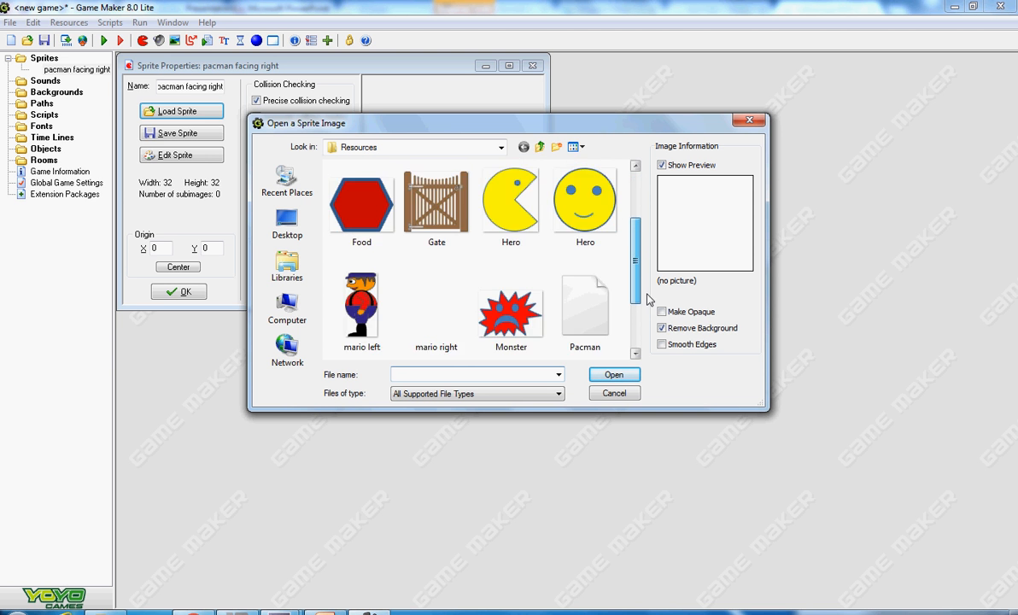
{"action": "scroll", "coordinate": [598, 273], "scroll_direction": "up", "scroll_amount": 3}
{"action": "scroll", "coordinate": [568, 247], "scroll_direction": "down", "scroll_amount": 3}
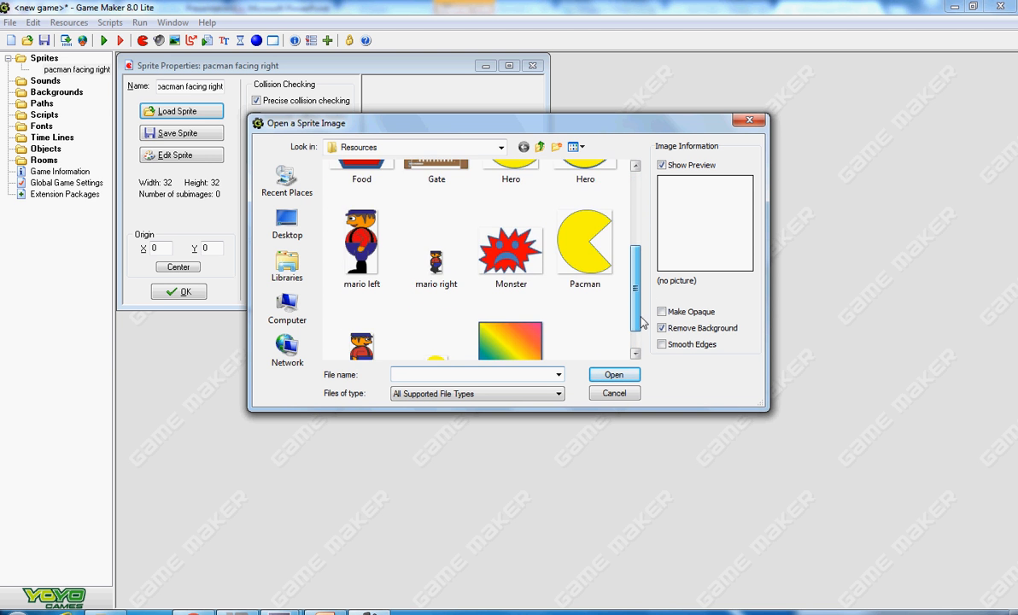
{"action": "left_click", "coordinate": [574, 246]}
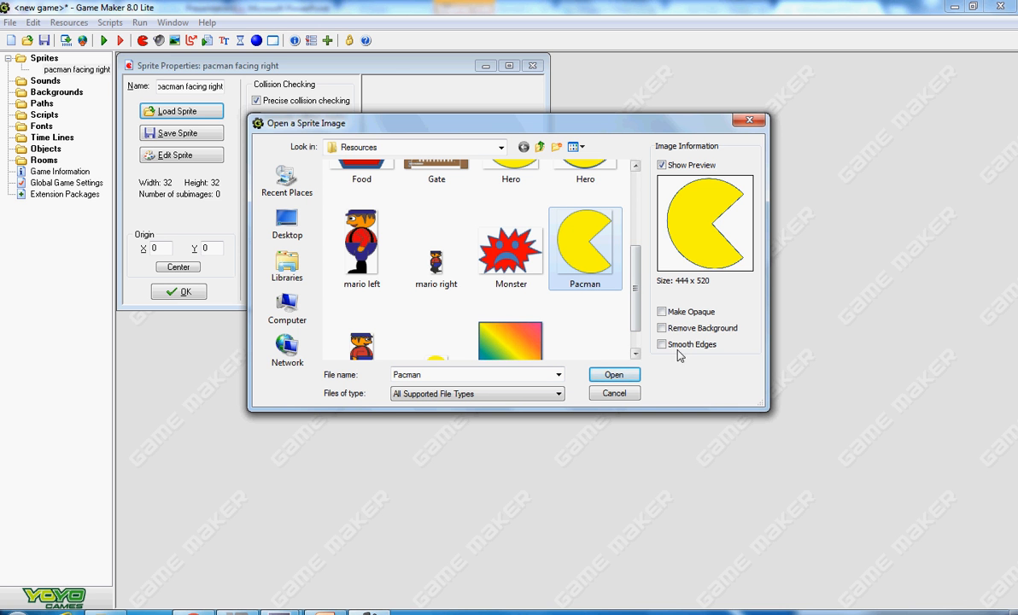
{"action": "left_click", "coordinate": [614, 375]}
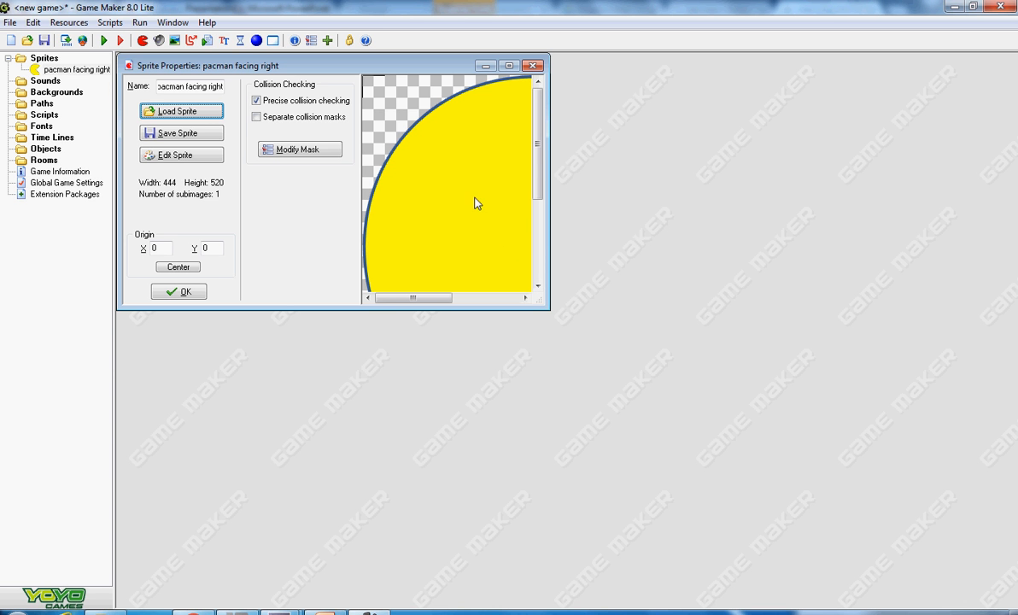
{"action": "left_click", "coordinate": [189, 292]}
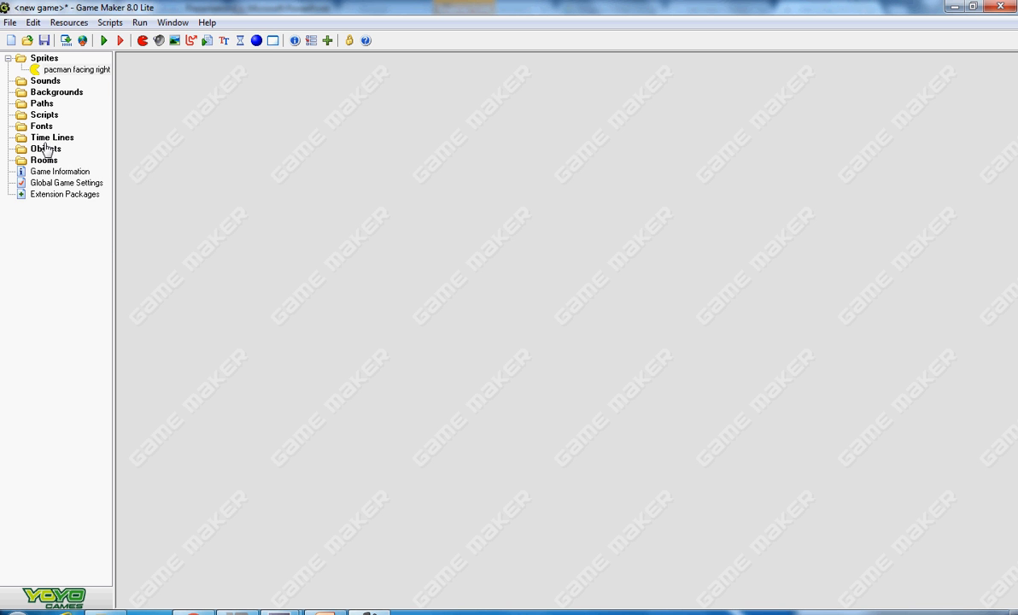
{"action": "left_click", "coordinate": [68, 22]}
{"action": "left_click", "coordinate": [76, 40]}
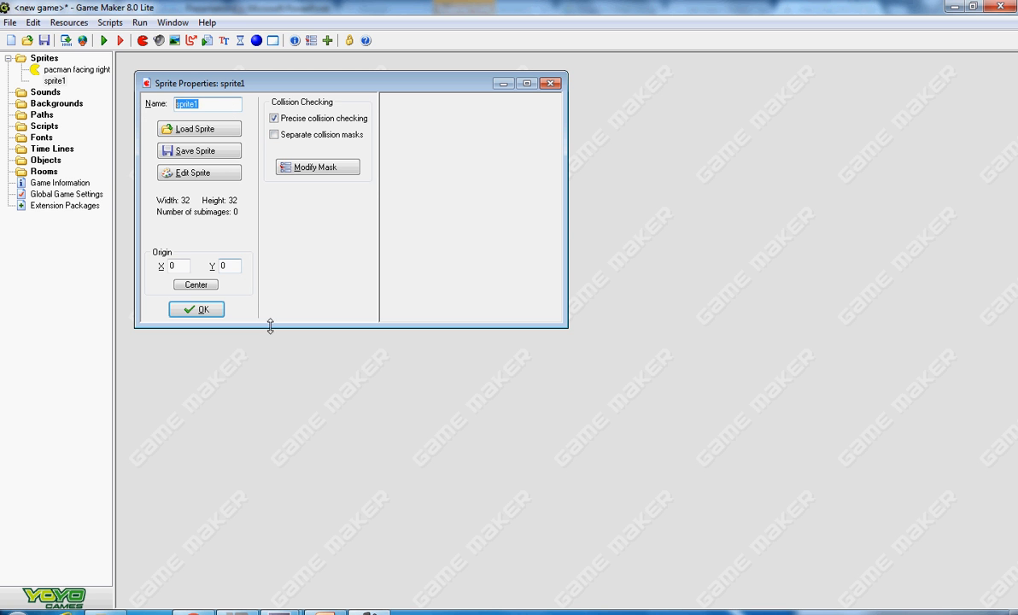
{"action": "left_click", "coordinate": [204, 309]}
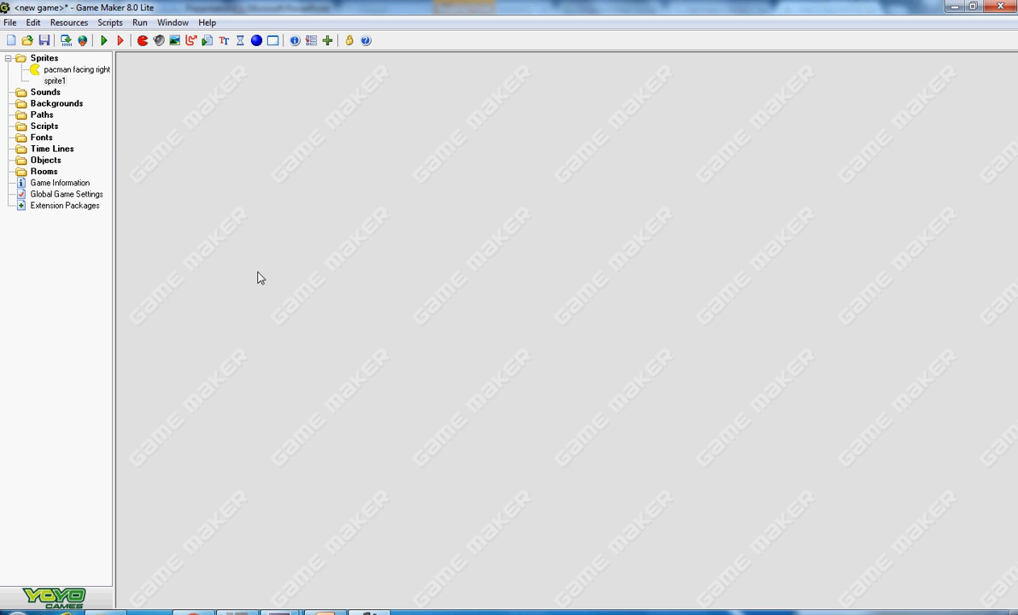
{"action": "right_click", "coordinate": [55, 80]}
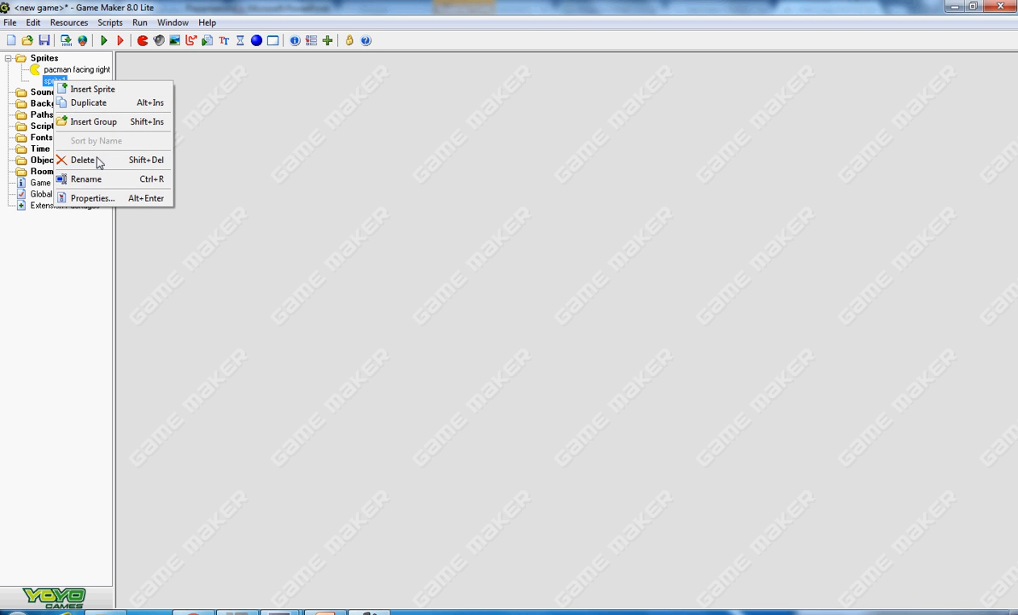
{"action": "left_click", "coordinate": [97, 161]}
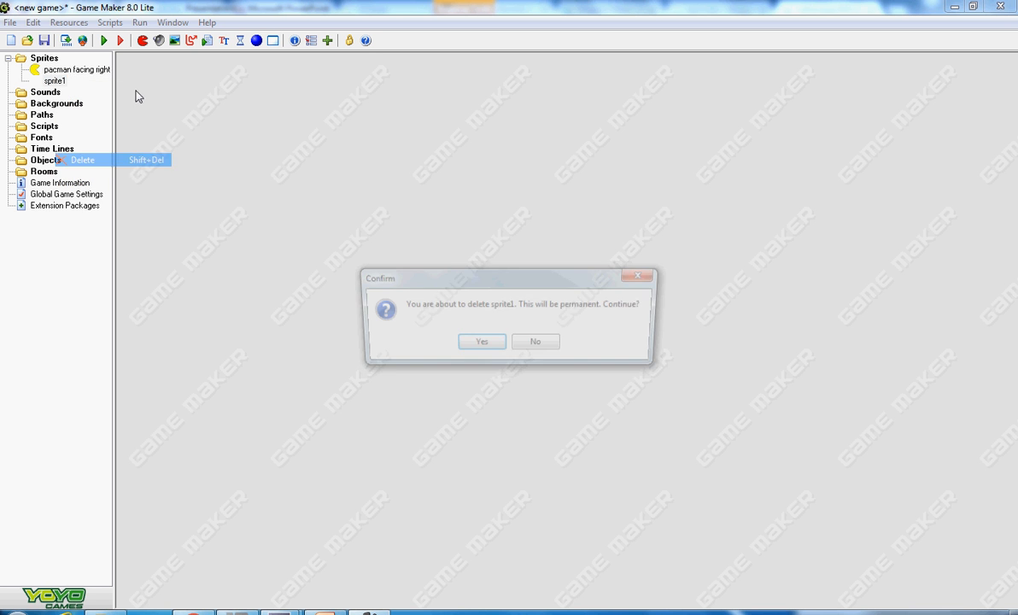
{"action": "left_click", "coordinate": [481, 344]}
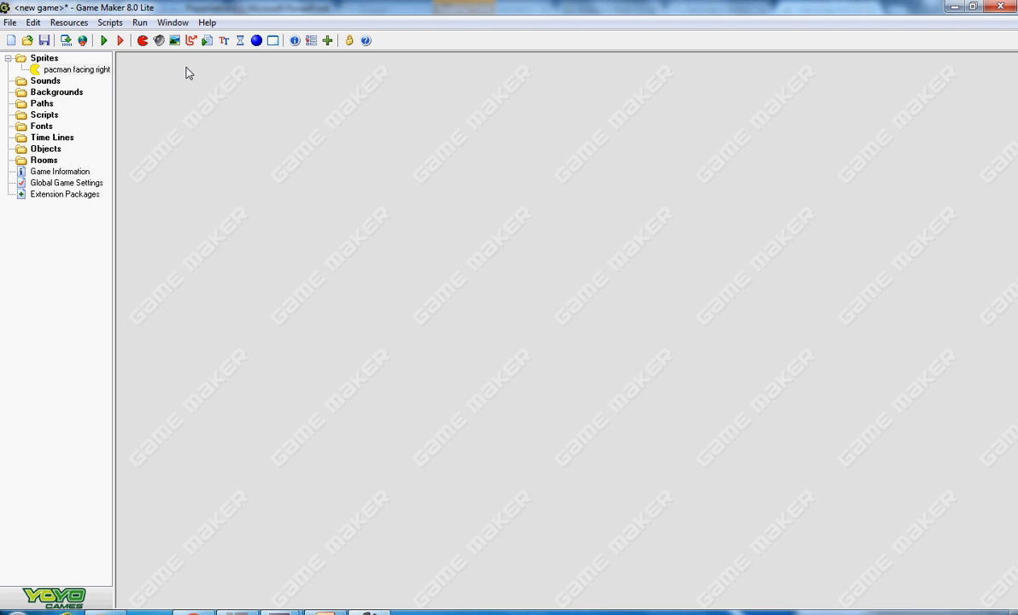
Create an object named "pacman" and assign it the pacman facing right sprite.
{"action": "left_click", "coordinate": [70, 22]}
{"action": "left_click", "coordinate": [106, 132]}
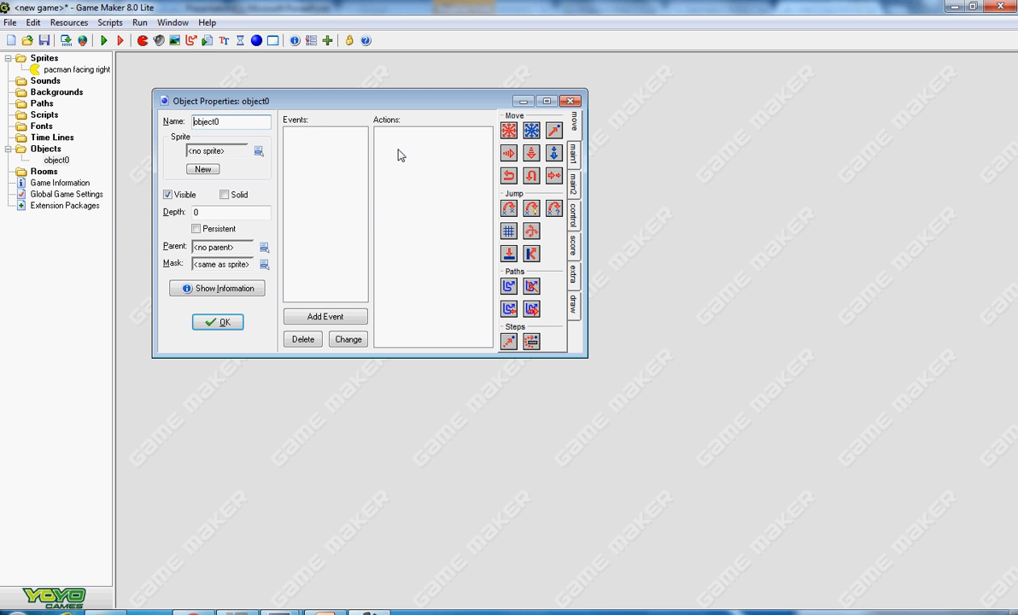
{"action": "left_click_drag", "start_coordinate": [246, 123], "coordinate": [171, 118]}
{"action": "type", "text": "pacman"}
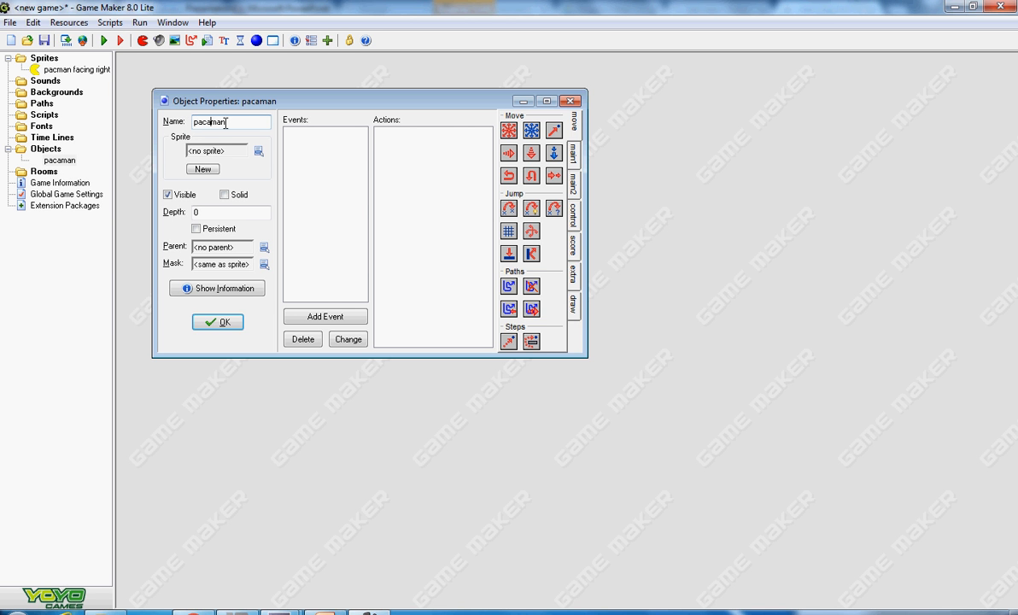
{"action": "key", "text": "BackSpace"}
{"action": "left_click", "coordinate": [259, 151]}
{"action": "left_click", "coordinate": [295, 173]}
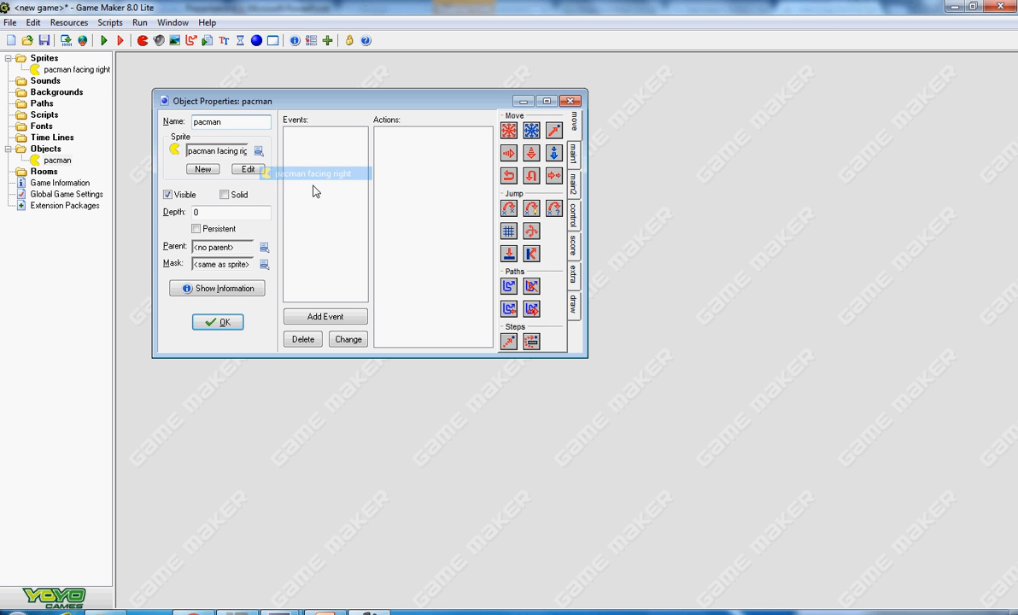
{"action": "left_click", "coordinate": [223, 322]}
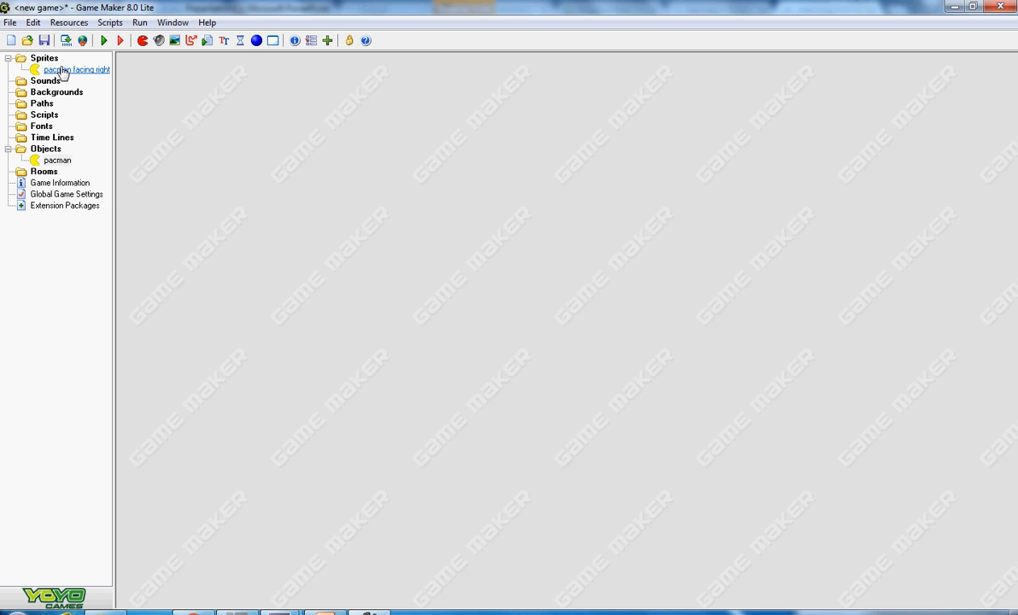
Create a room, maximize its editor and place one pacman instance near the room's upper-left corner.
{"action": "left_click", "coordinate": [71, 23]}
{"action": "left_click", "coordinate": [94, 145]}
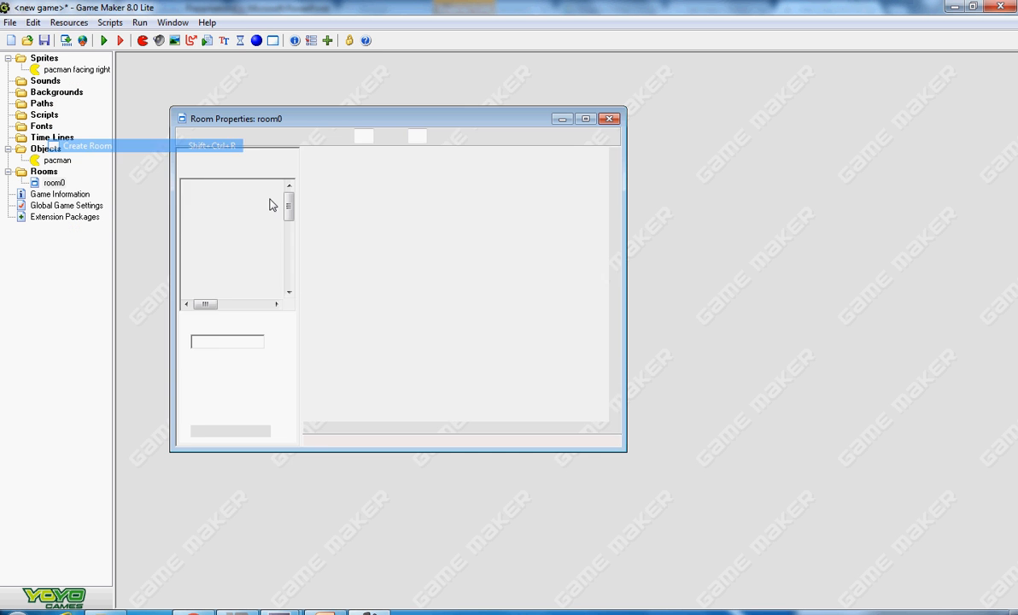
{"action": "left_click", "coordinate": [586, 119]}
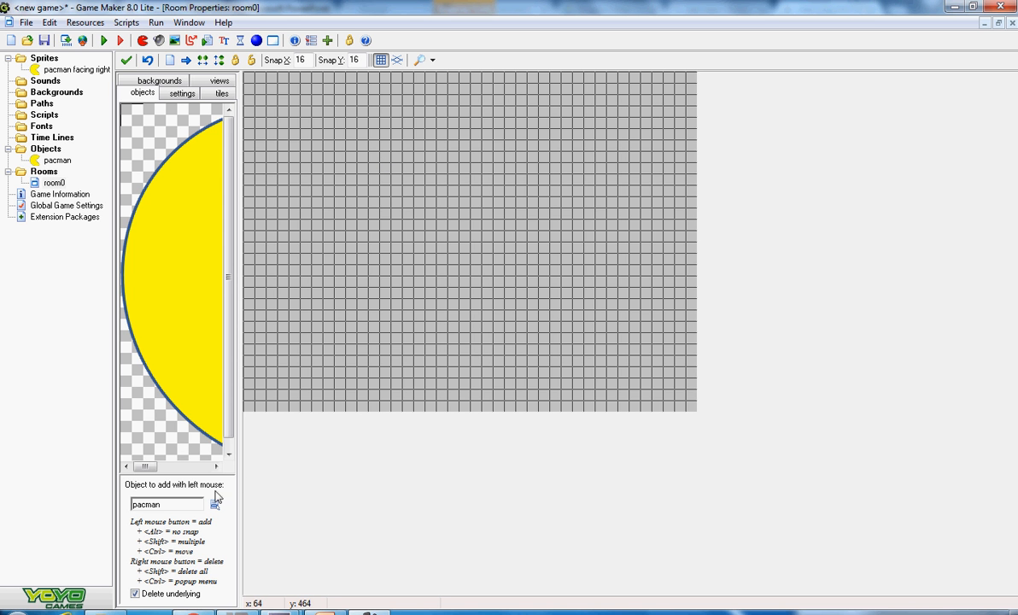
{"action": "left_click", "coordinate": [305, 137]}
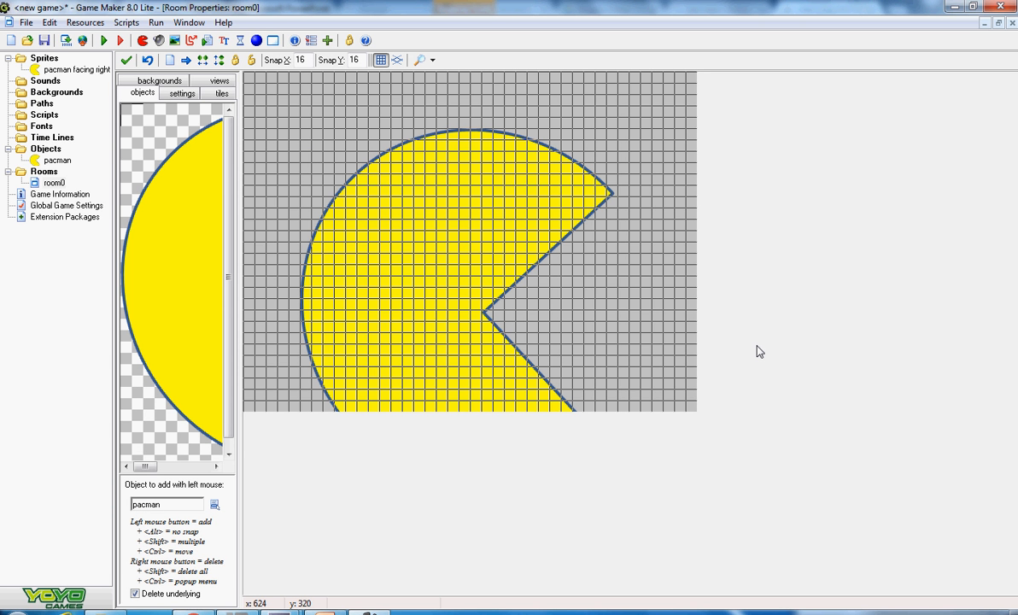